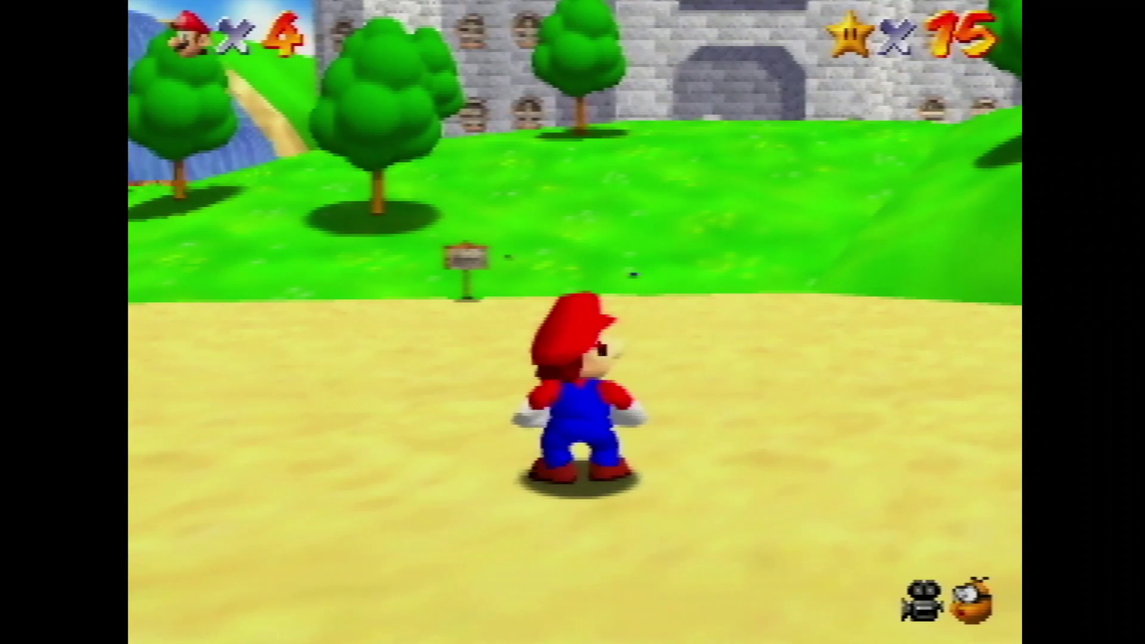
- Set the Horizontal Sampling preset to N64 320 and close the settings overlay
key(Menu)
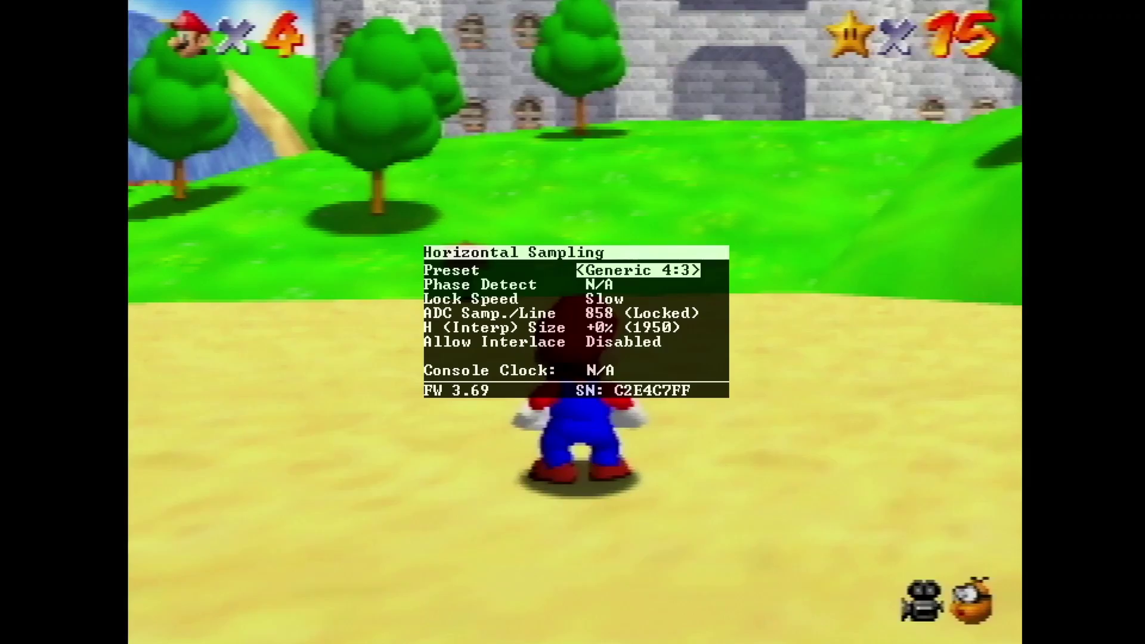
key(Right)
key(Right)
key(Right)
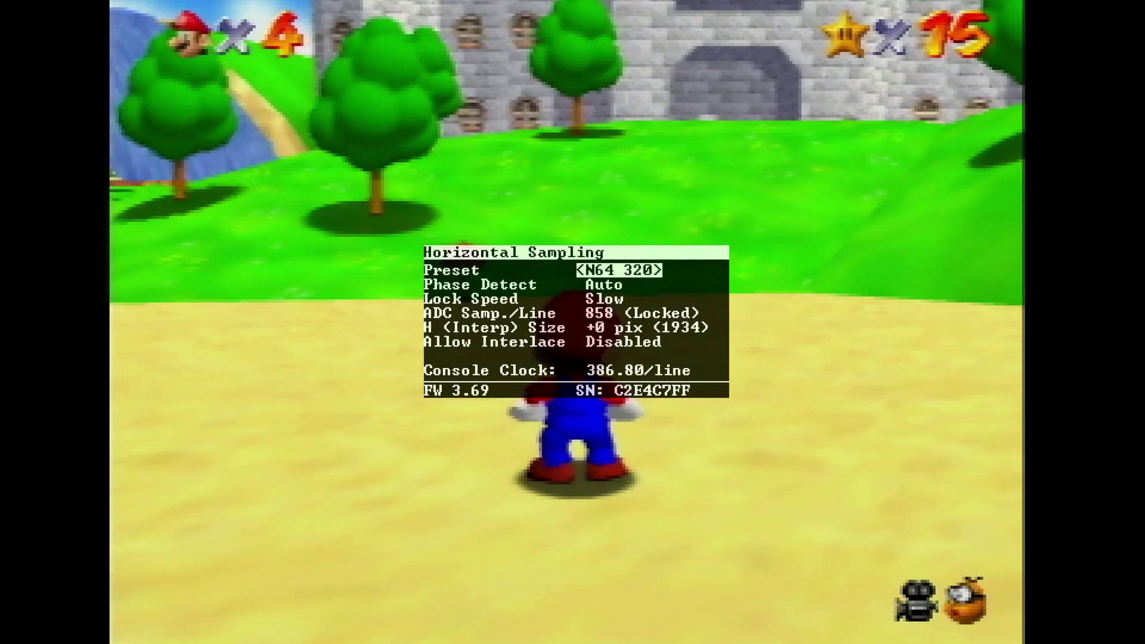
key(Escape)
- Reopen the Horizontal Sampling settings and go through the options below the preset
key(Menu)
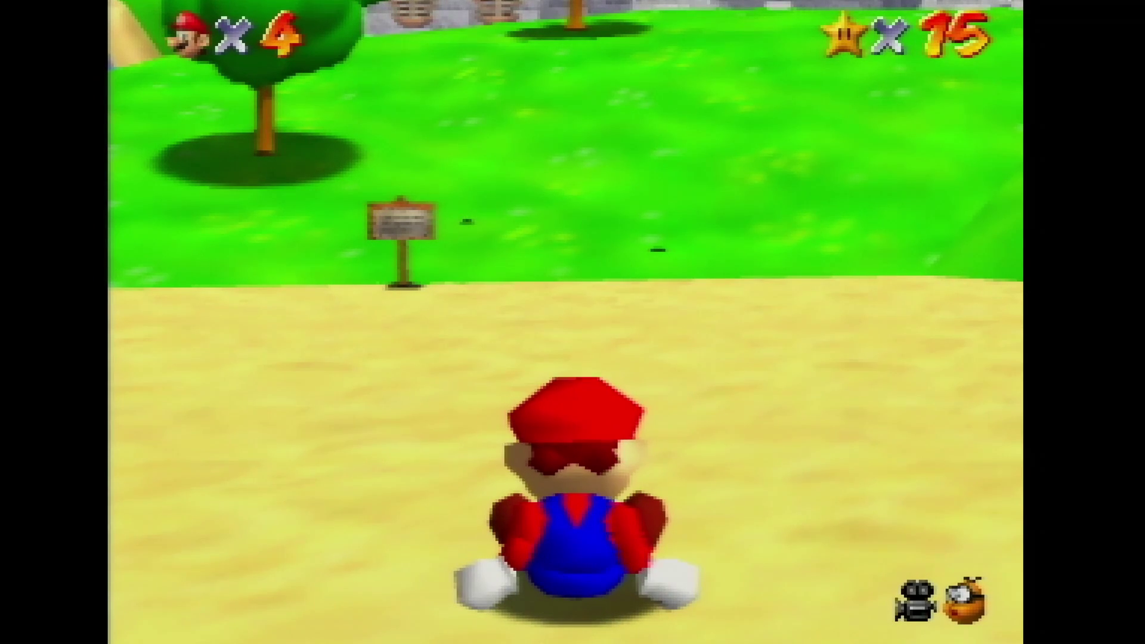
key(Menu)
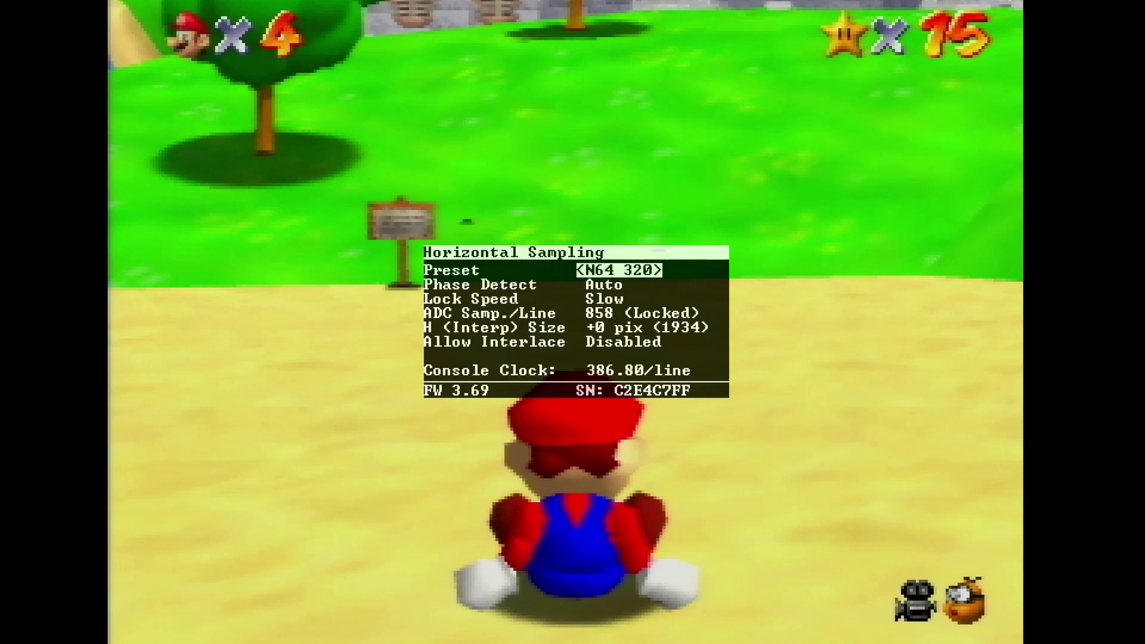
key(Down)
key(Down)
key(Down)
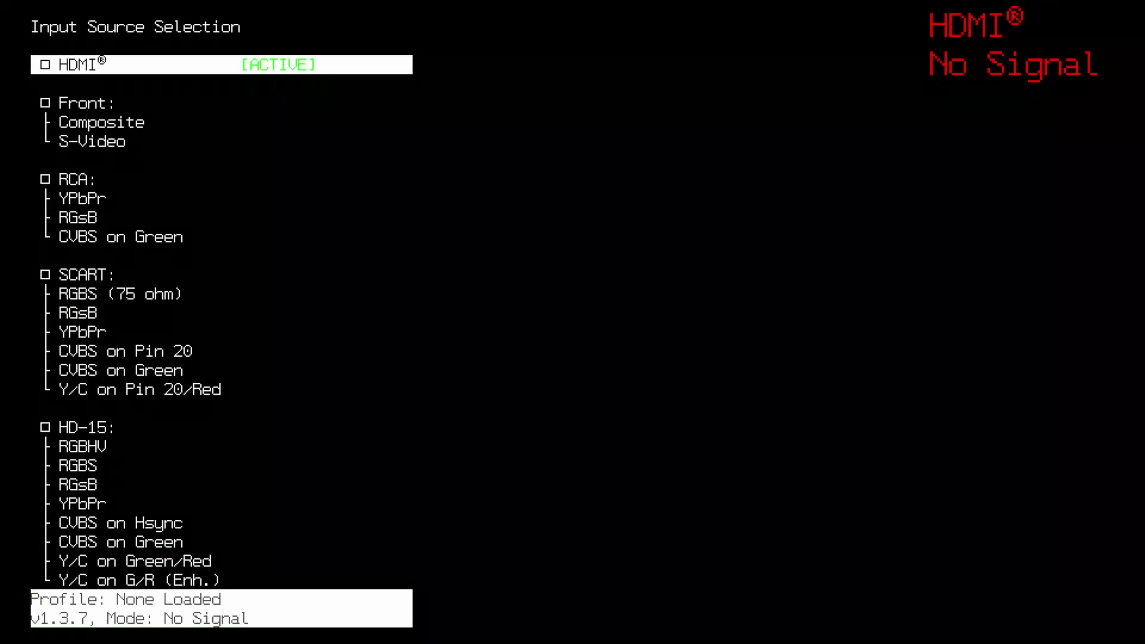
- Select Y/C on G/R (Enh.) under HD-15 as the active input source
key(Down)
key(Down)
key(Down)
key(Down)
key(Down)
key(Down)
key(Down)
key(Down)
key(Down)
key(Down)
key(Down)
key(Down)
key(Down)
key(Down)
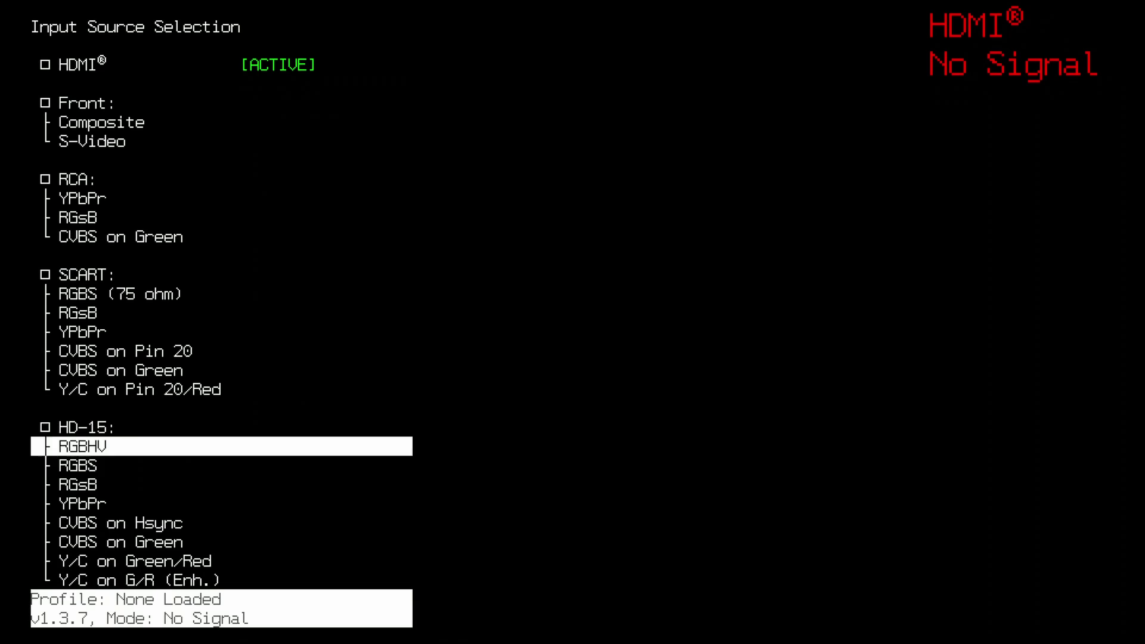
key(Down)
key(Down)
key(Down)
key(Down)
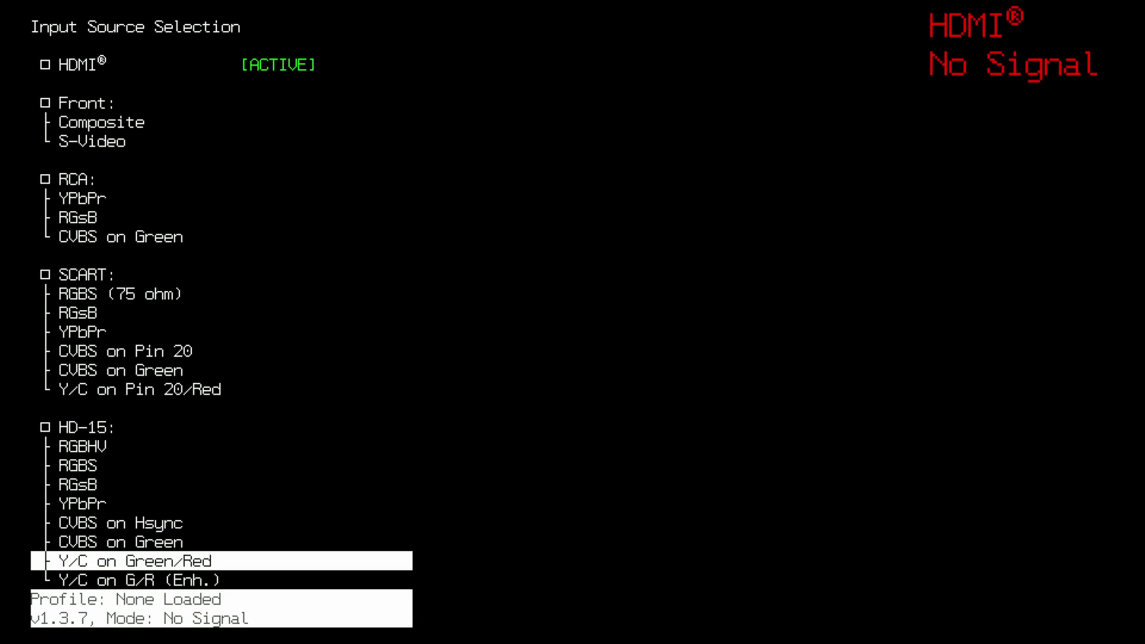
key(Down)
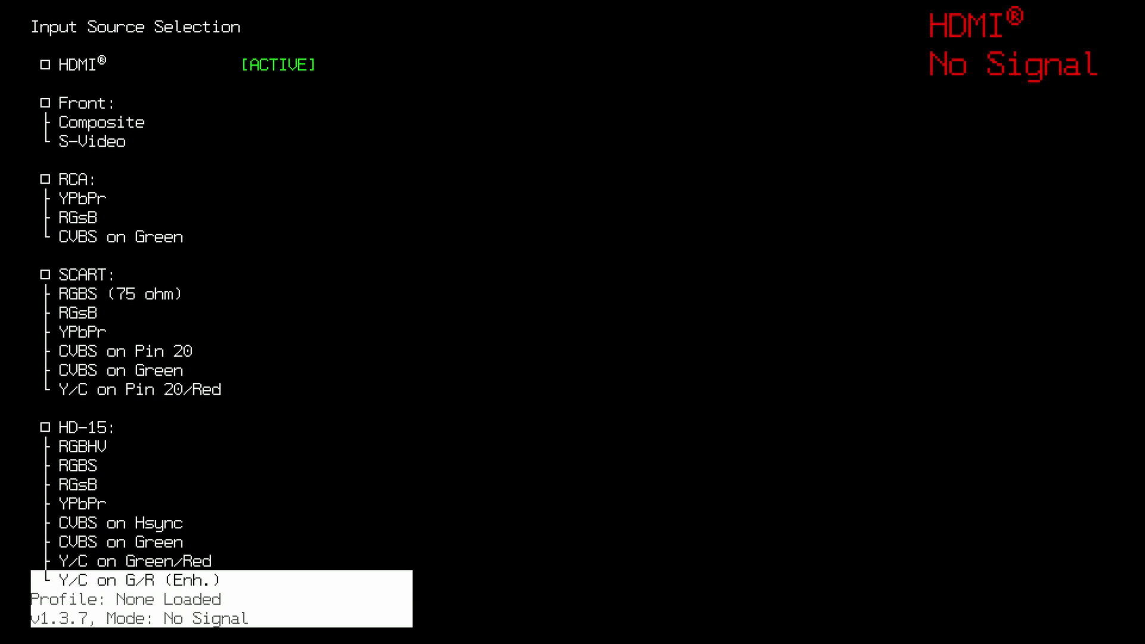
key(Return)
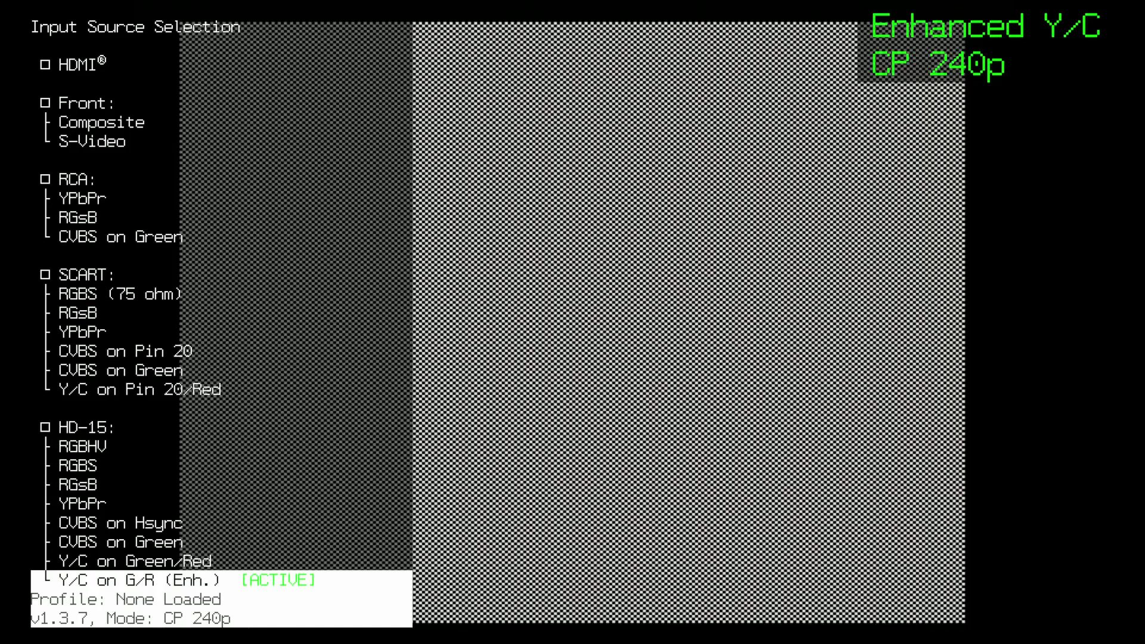
- Set Samples per Line to 3410 in the RGB/Component ADC Setup
key(Right)
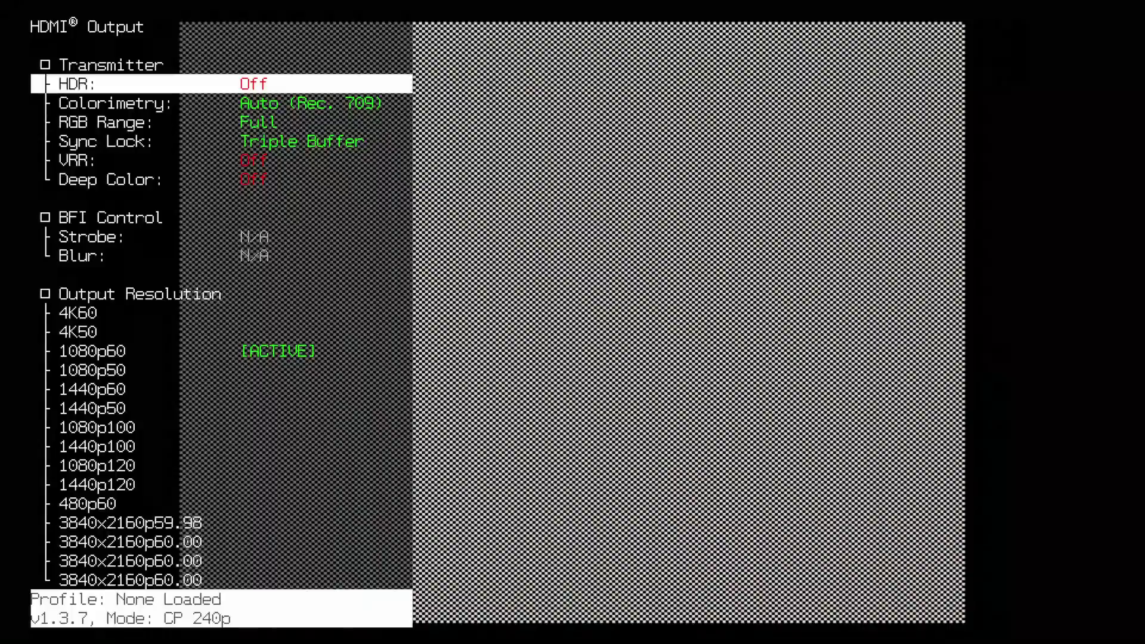
key(Right)
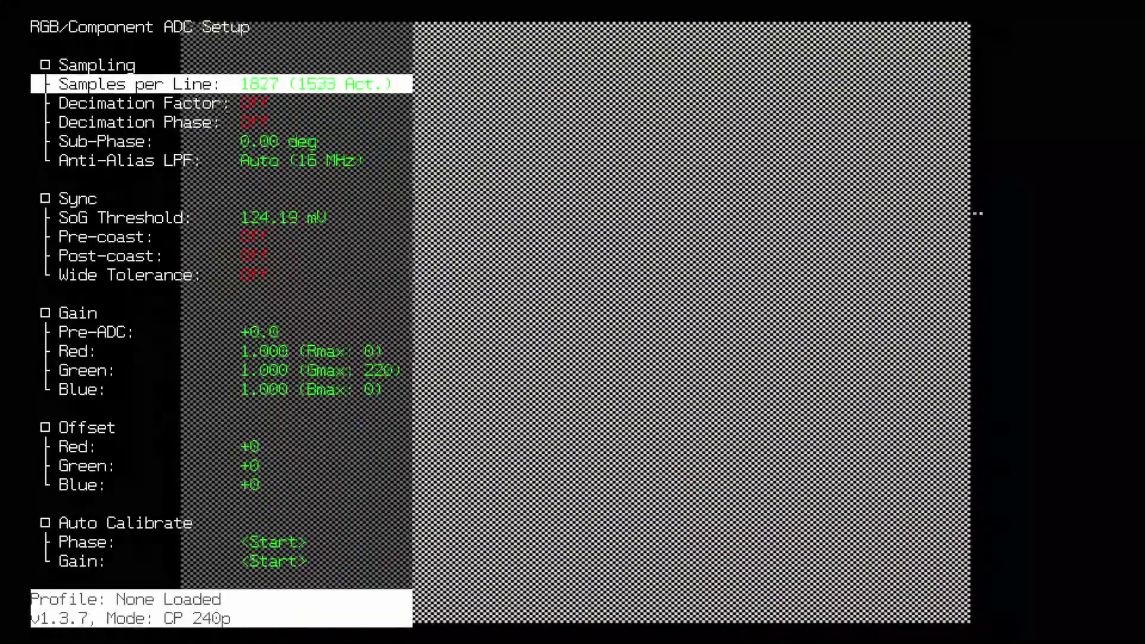
key(Right)
key(Right)
key(Right)
key(Right)
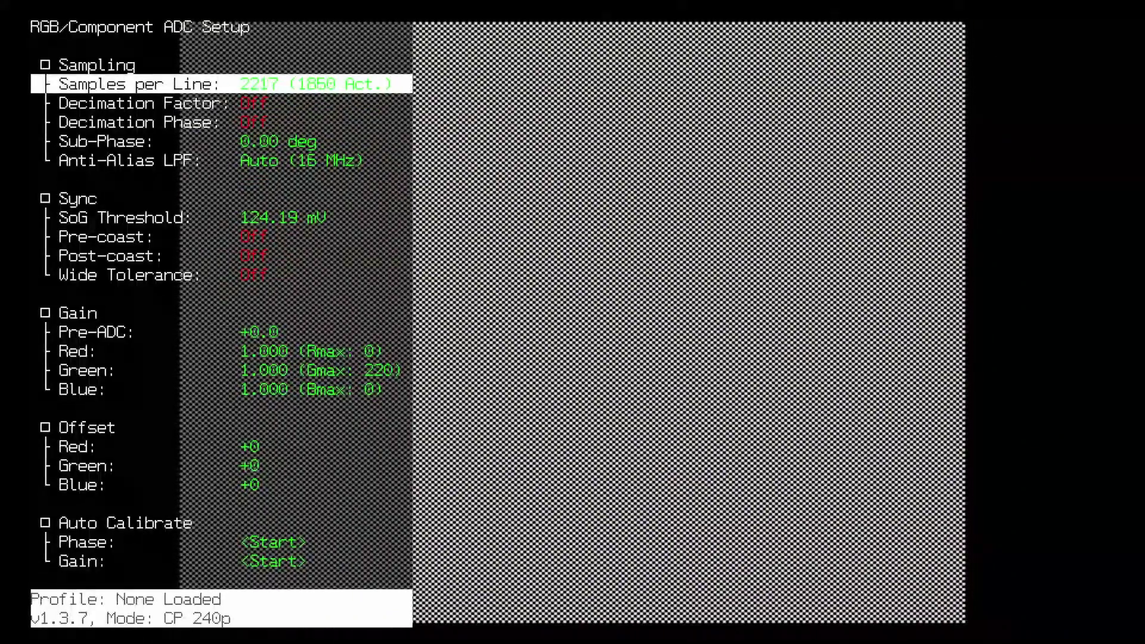
key(Right)
key(Right)
key(Right)
key(Right)
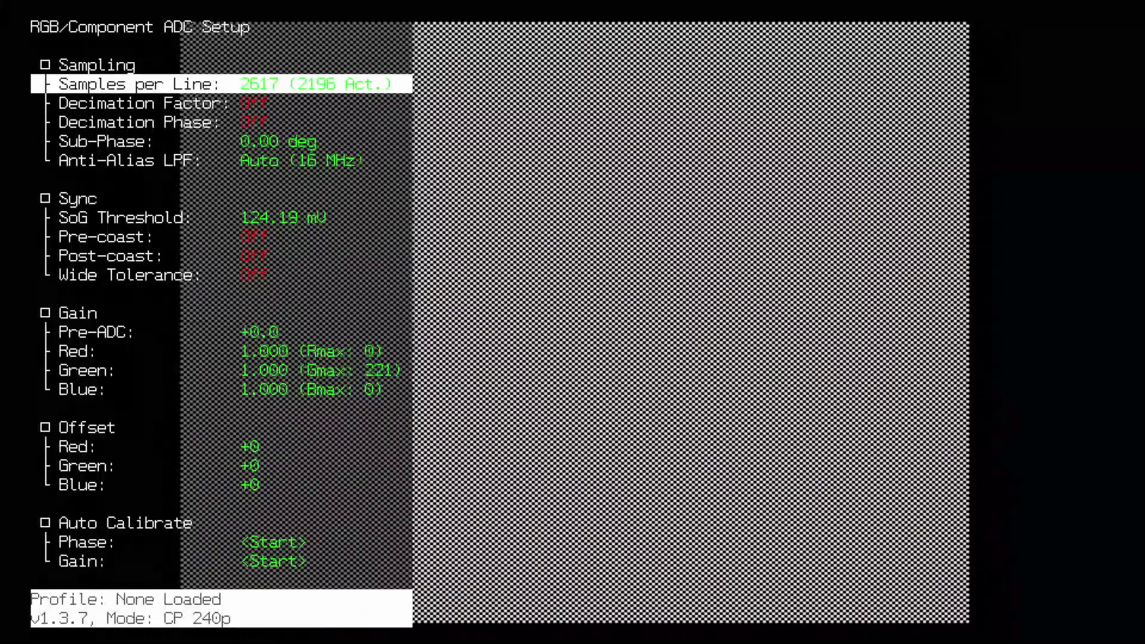
key(Right)
key(Right)
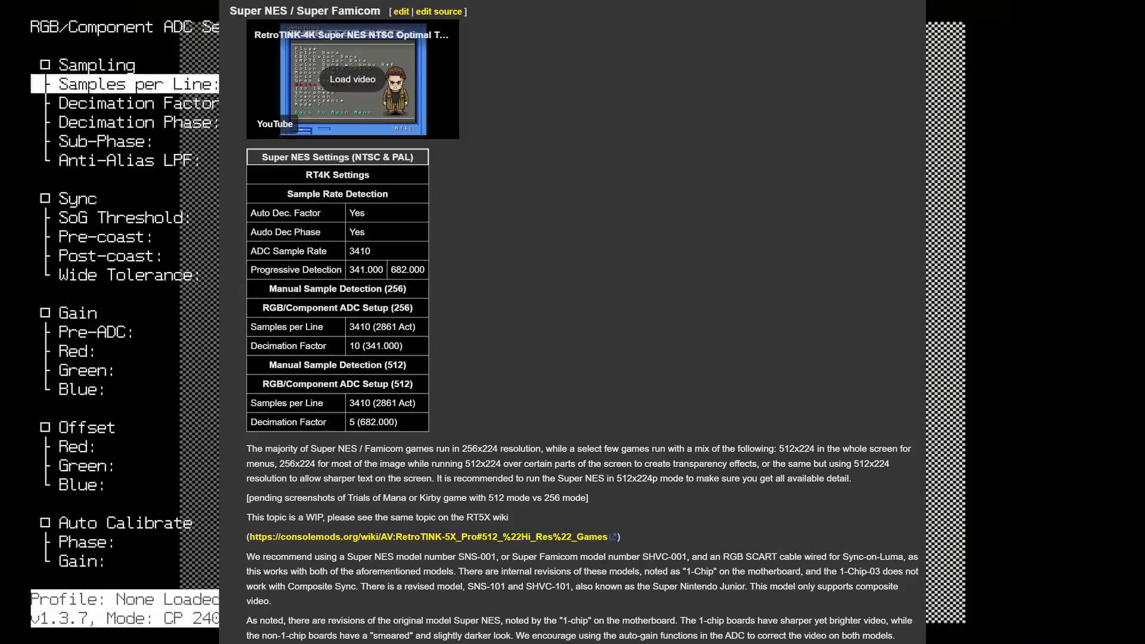
- Set the Decimation Factor to 10 and run the automatic phase calibration
key(Down)
key(Right)
key(Right)
key(Right)
key(Right)
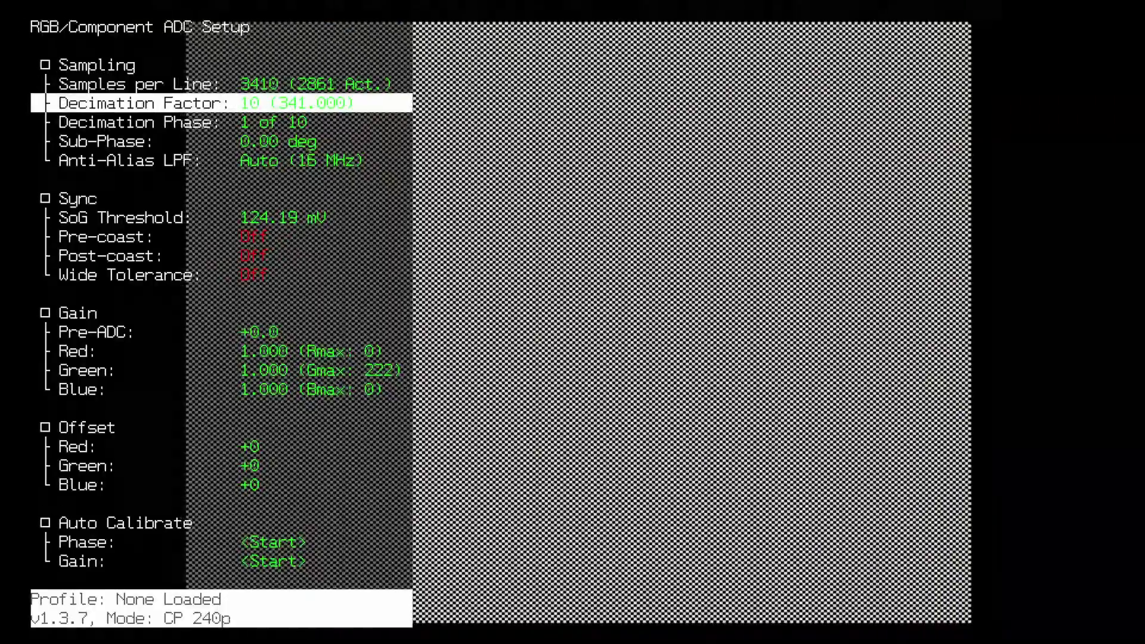
key(Left)
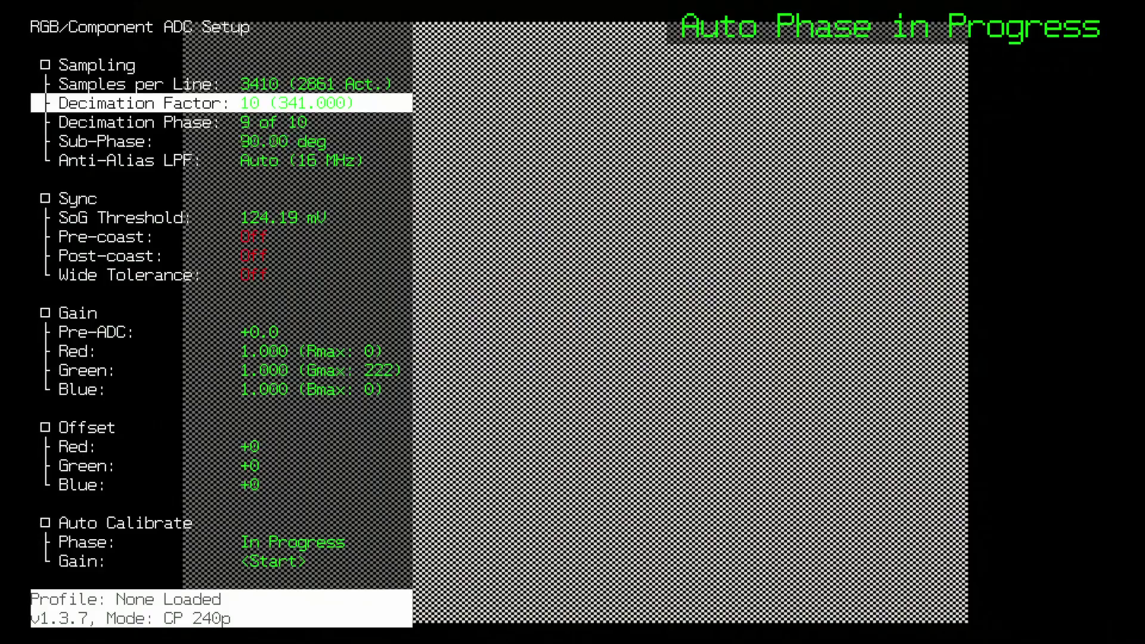
- Go through the sync and gain settings to the Green gain and check its maximum level
key(Down)
key(Down)
key(Down)
key(Down)
key(Down)
key(Down)
key(Down)
key(Down)
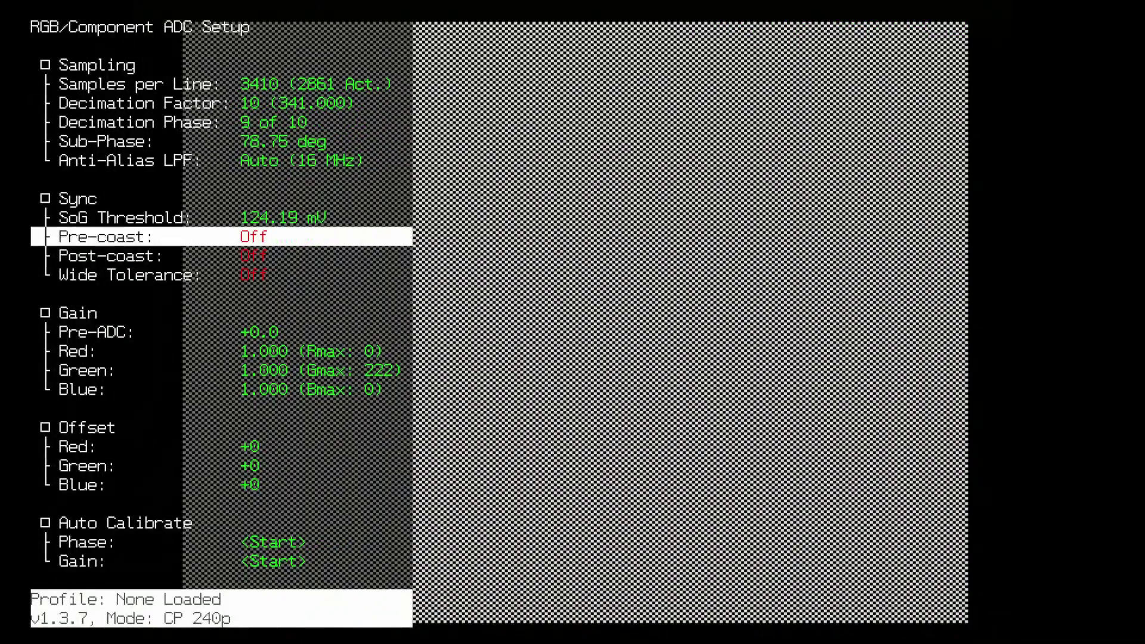
key(Down)
key(Down)
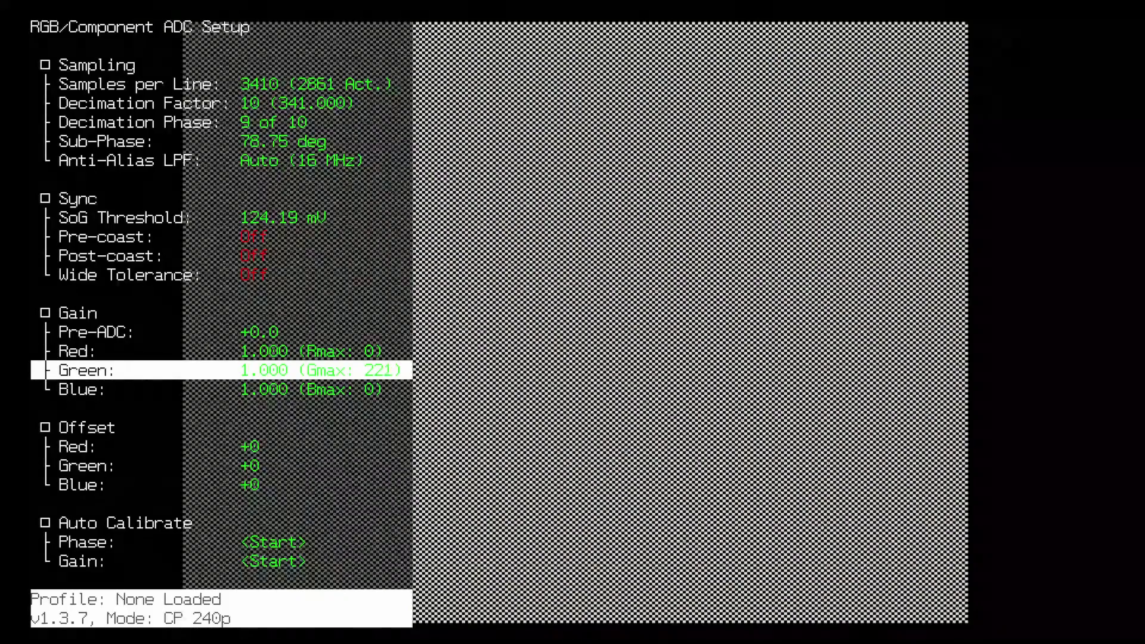
- Set the Enhanced S-video Chroma Shift to -3 in the SDP Decoder Setup
key(Up)
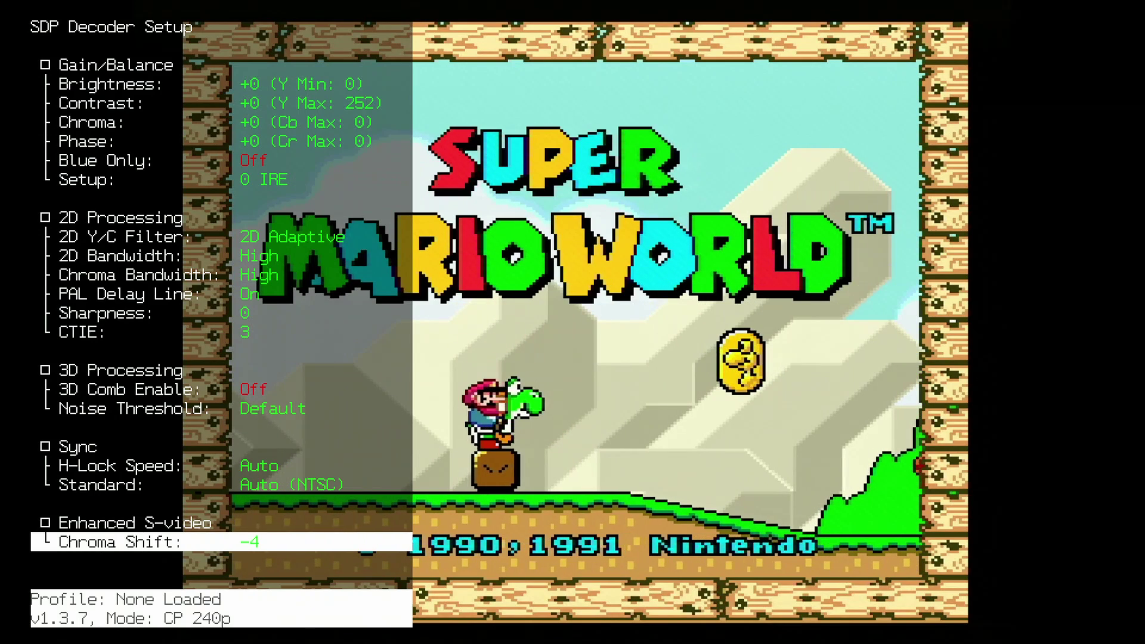
key(Right)
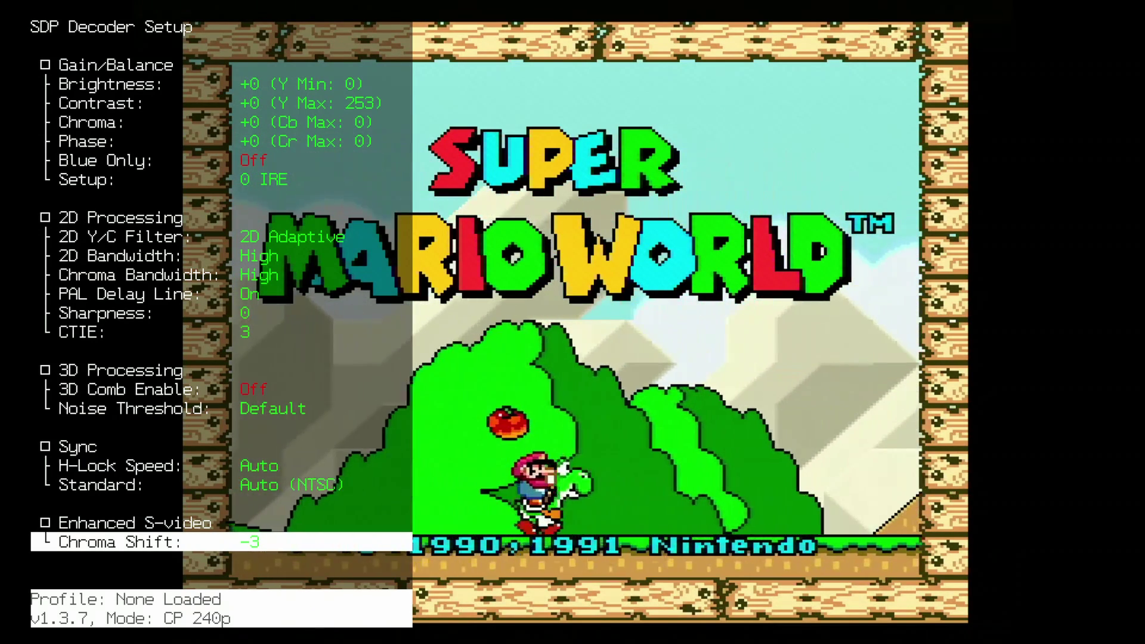